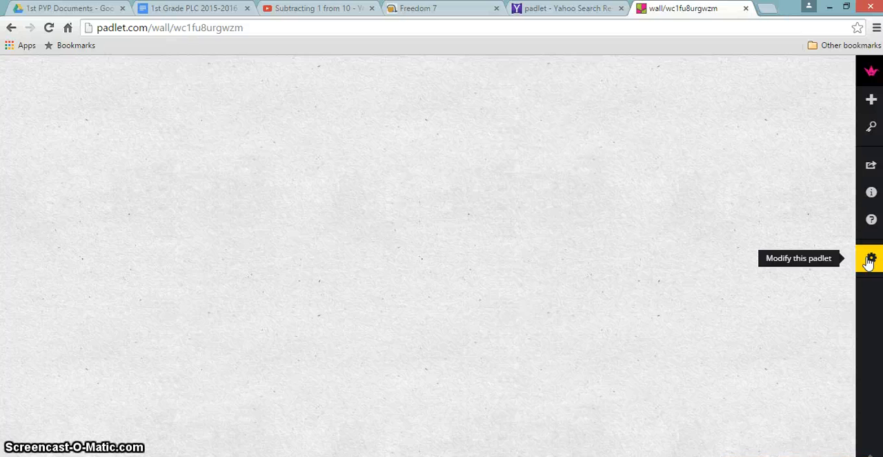
Open the padlet's settings and set its title to "Exit Slip"
click(869, 260)
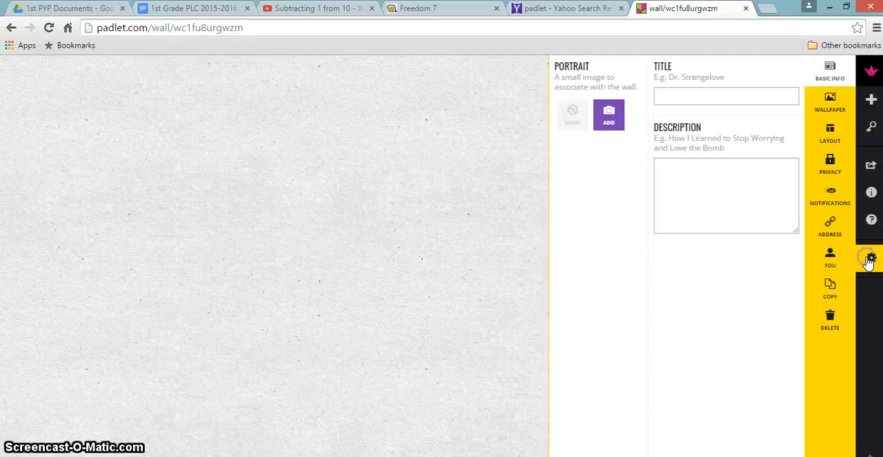
click(687, 95)
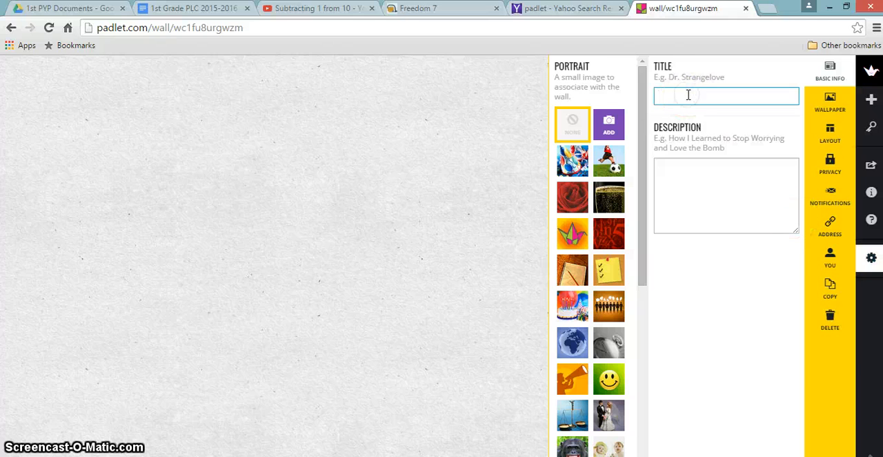
text(Exit)
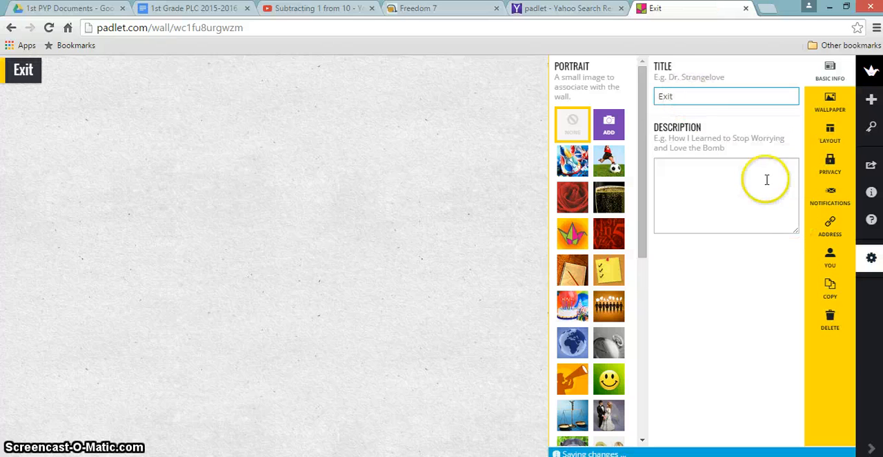
click(684, 158)
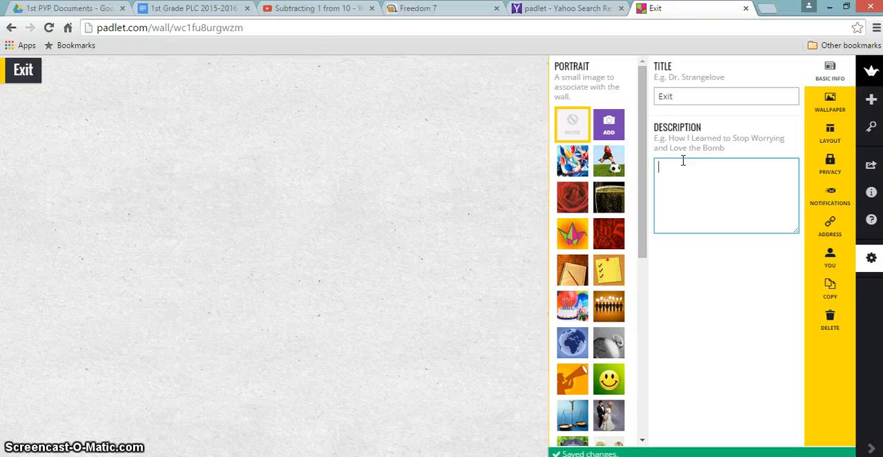
click(691, 96)
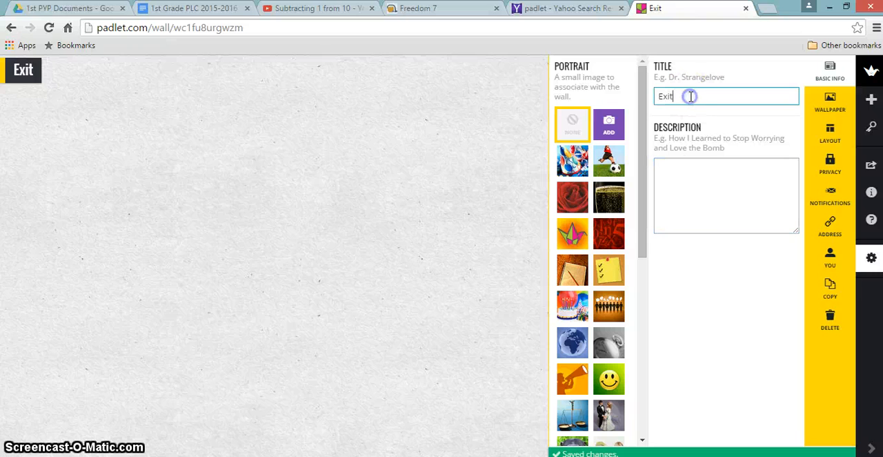
text(Slip)
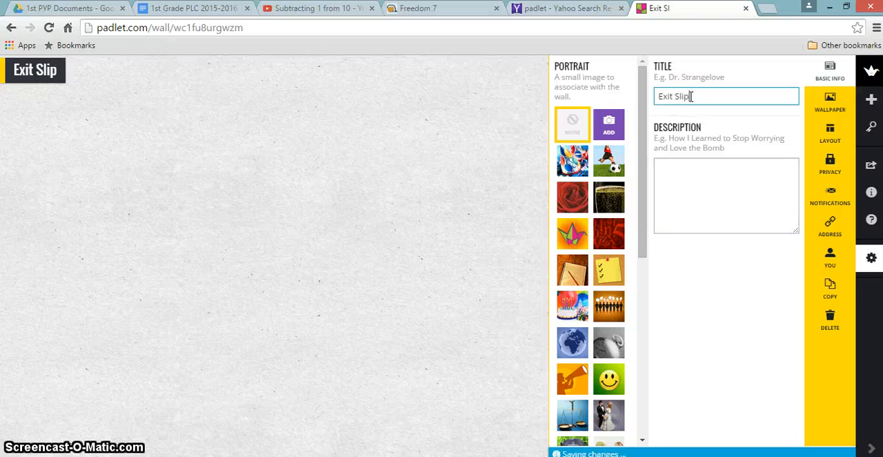
Enter the description "Write something you learned today." and choose the yellow checklist note as the padlet's portrait
click(661, 167)
text(Wr)
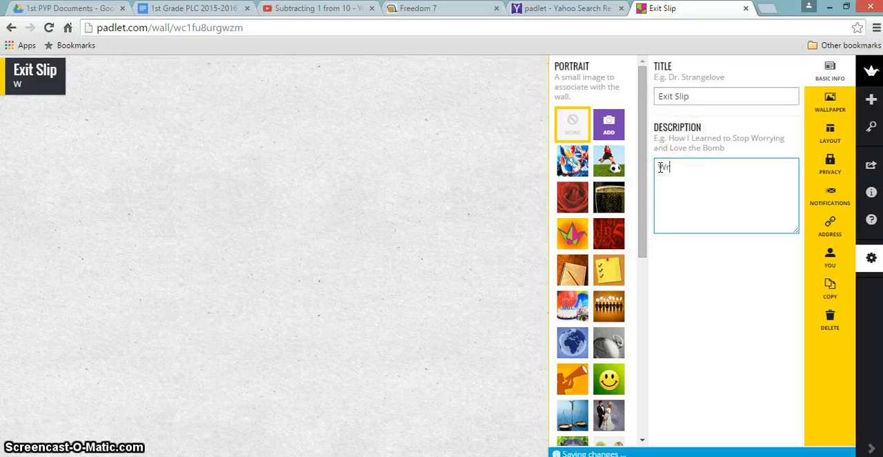
text(ite some)
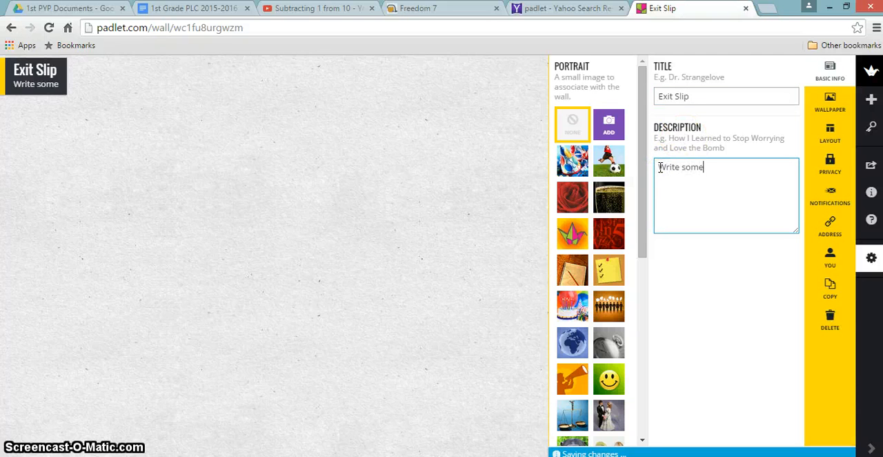
text(thing you )
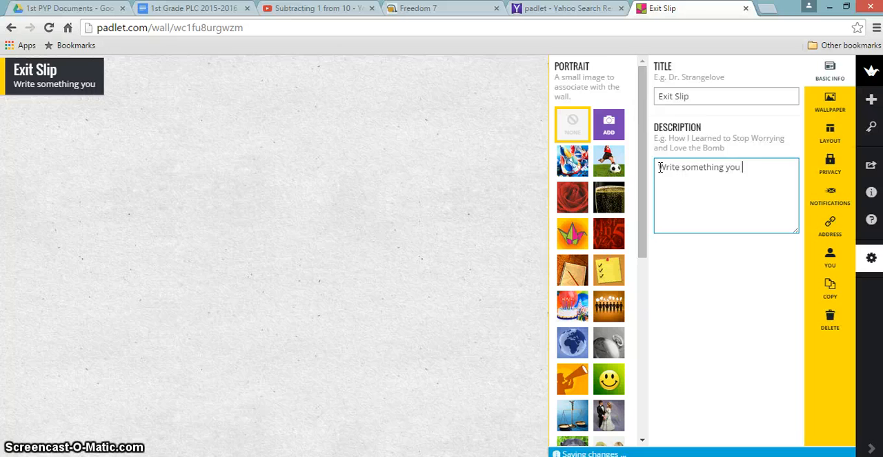
text(learned today.)
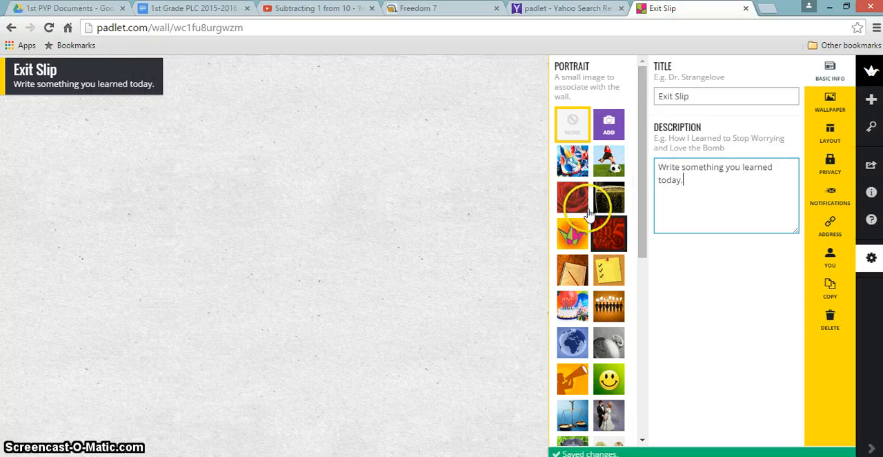
click(608, 276)
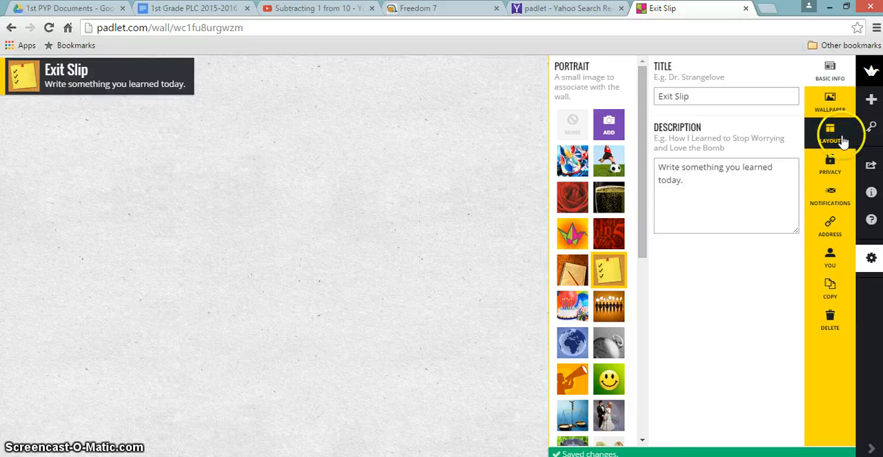
Try the Chessboard wallpaper on the padlet, then set the wallpaper to Linen
click(830, 103)
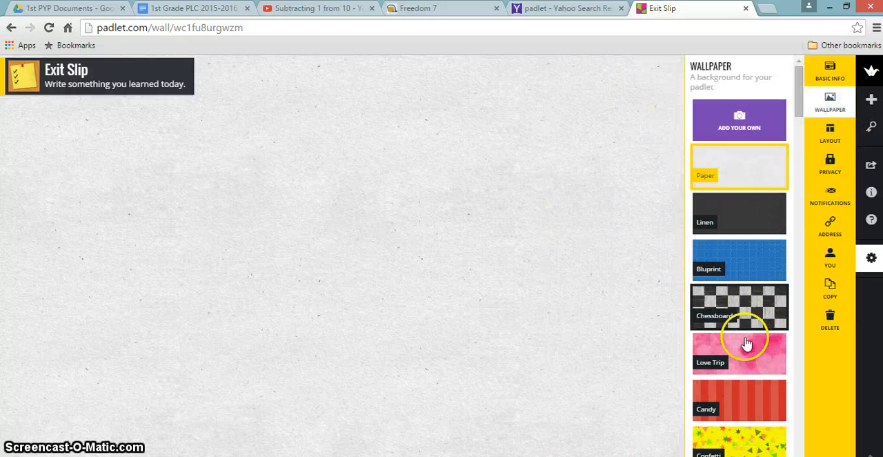
click(742, 312)
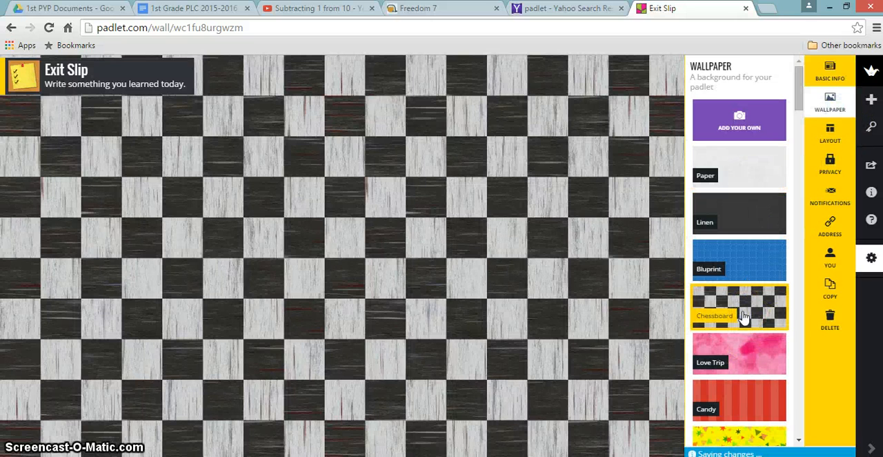
click(749, 221)
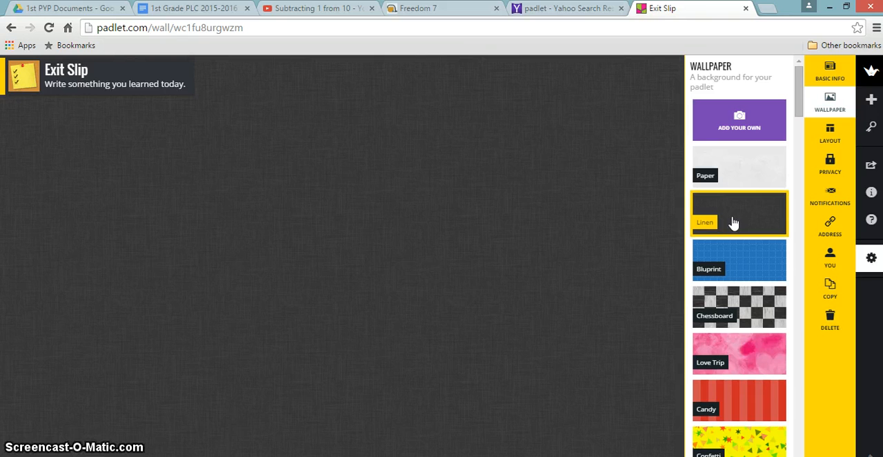
click(835, 140)
key(super+c)
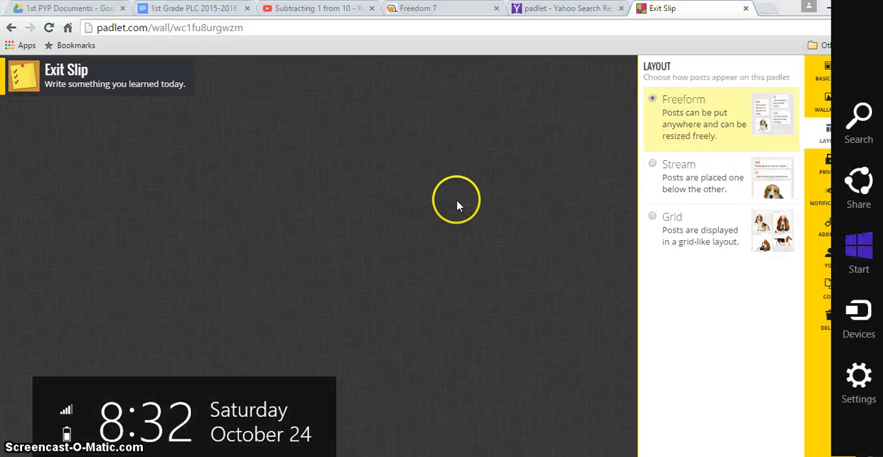
click(340, 243)
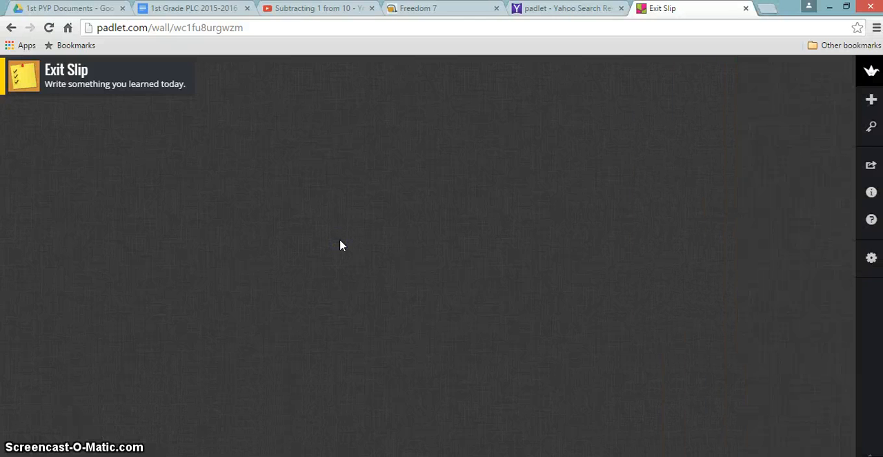
Add three separate posts to the wall, each titled with a different student's first name
double_click(341, 243)
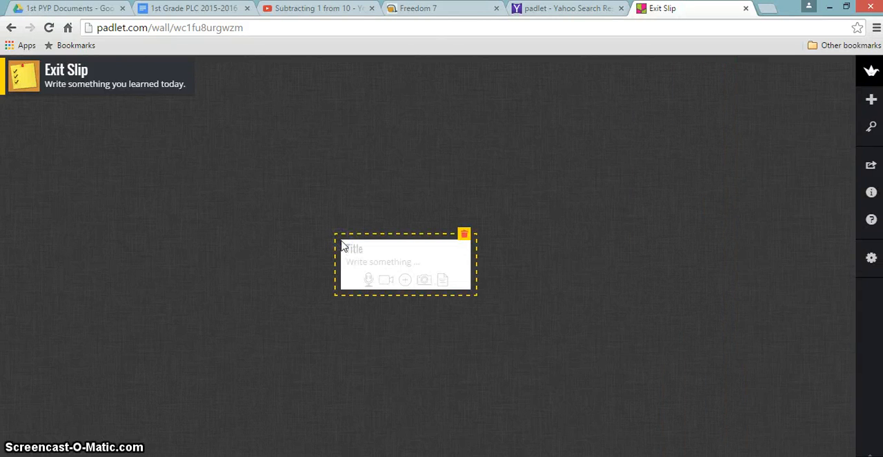
text(Lisa)
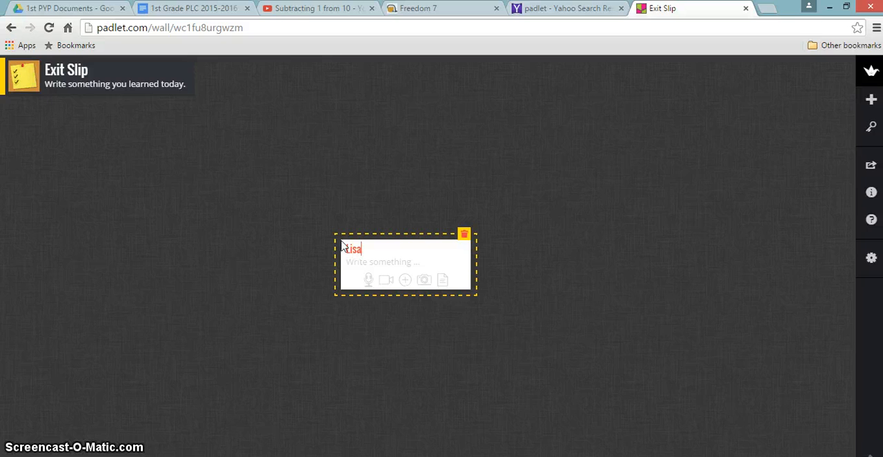
double_click(568, 234)
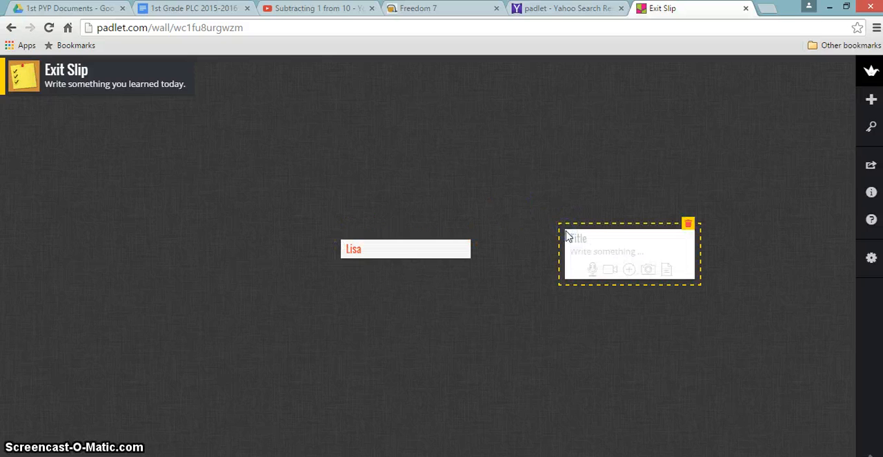
click(575, 241)
click(461, 310)
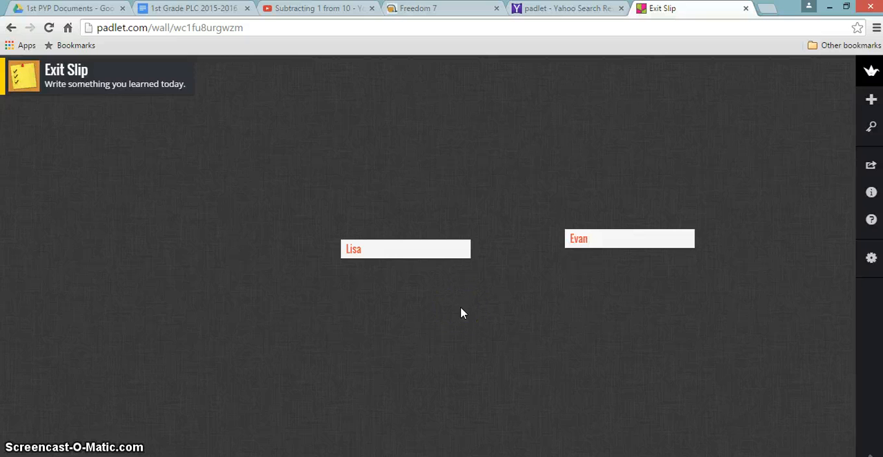
double_click(460, 307)
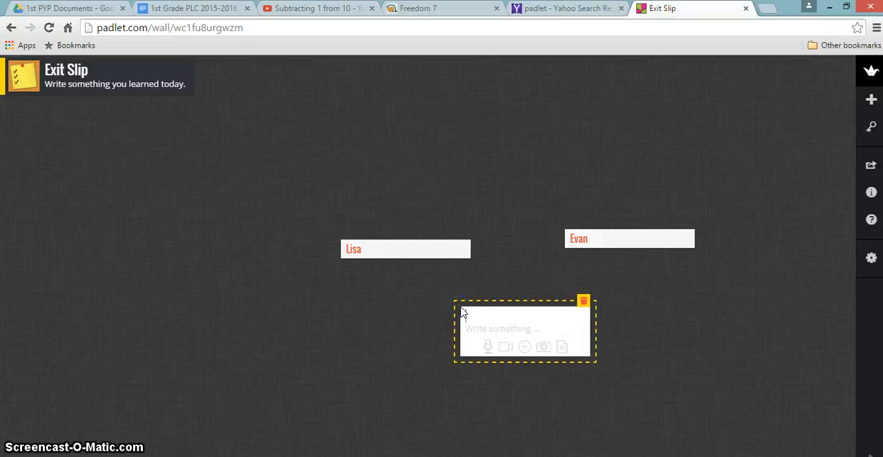
text(Erin)
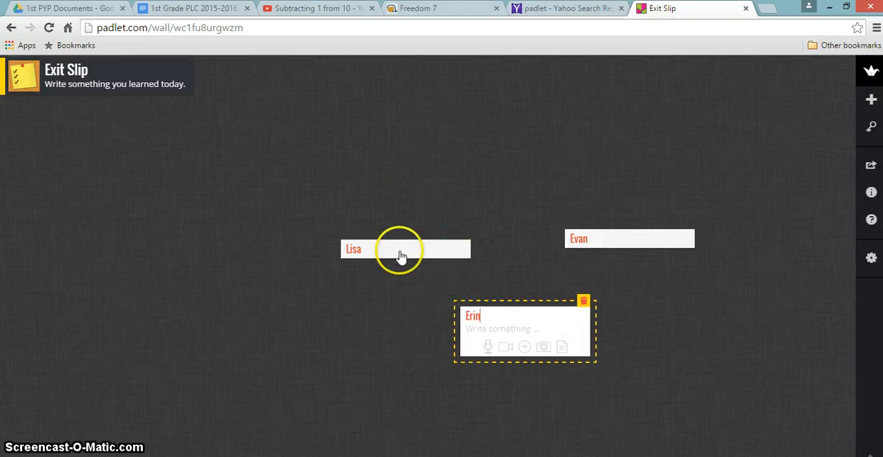
Rearrange the three posts, moving the first to the wall's left edge and stacking the other two near its upper right
drag(399, 250, 100, 263)
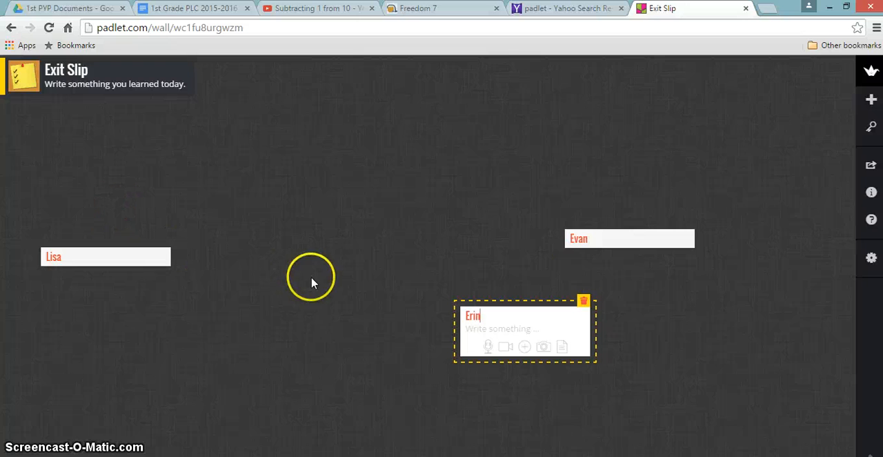
drag(594, 238, 659, 163)
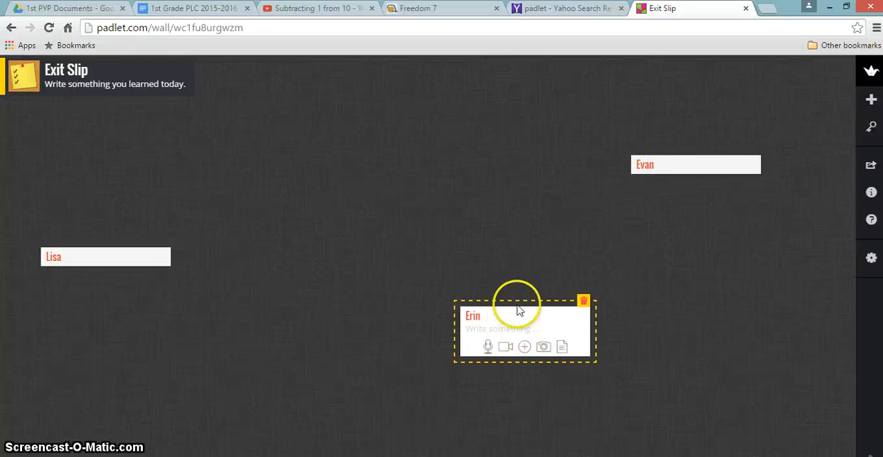
drag(541, 316, 702, 199)
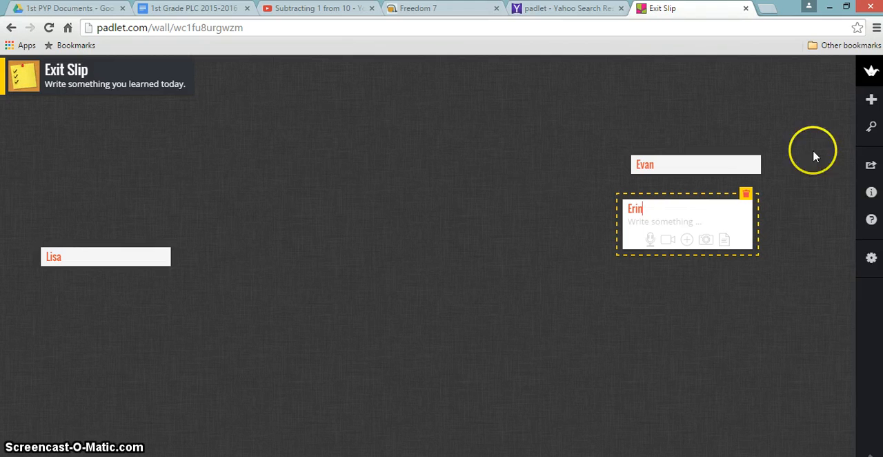
Switch the padlet's post layout to Stream, then set it to Grid
click(869, 261)
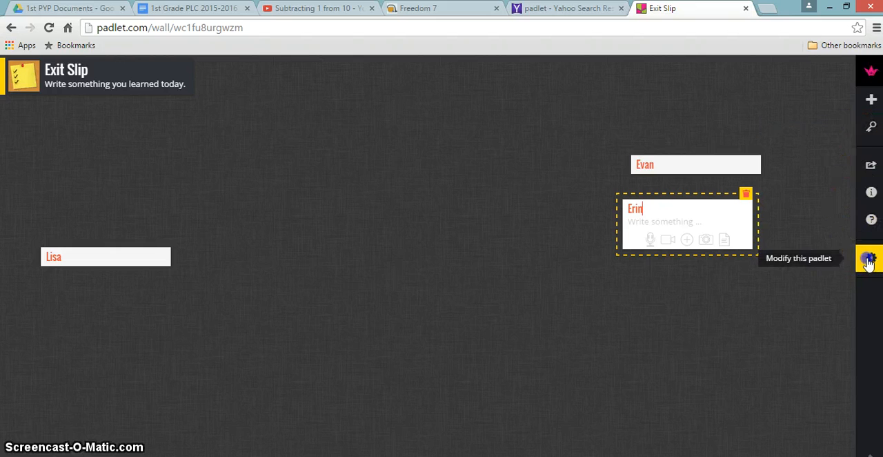
click(831, 134)
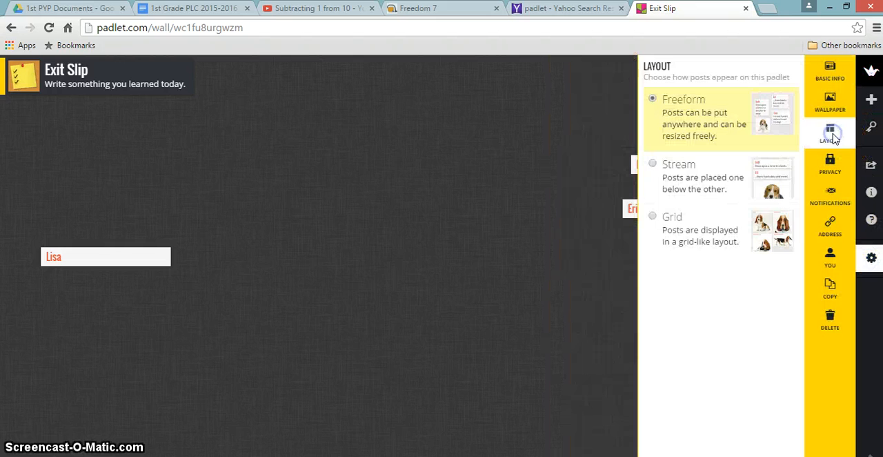
click(728, 178)
click(718, 174)
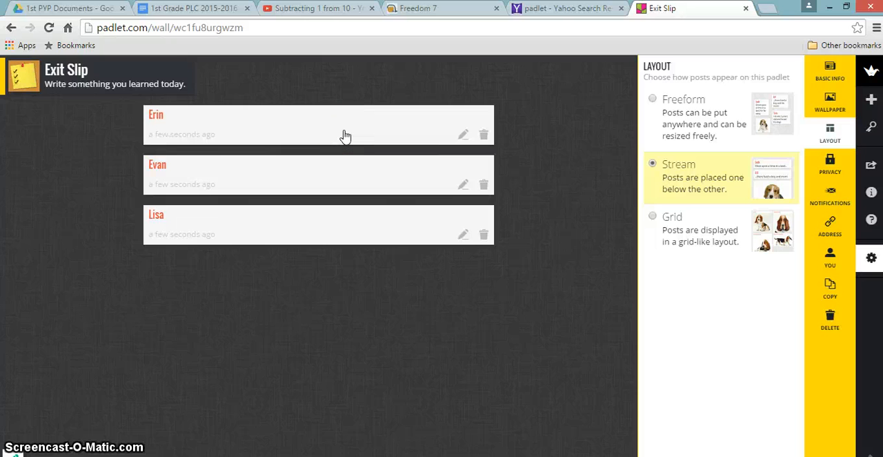
click(692, 237)
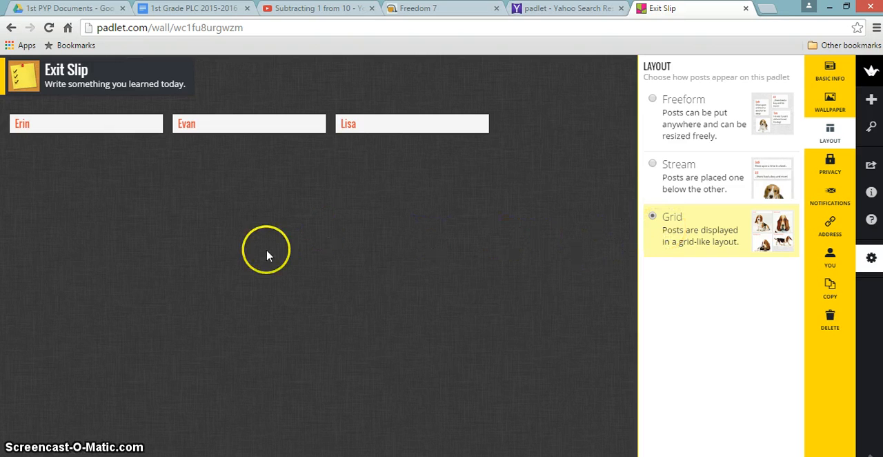
Add a new blank post to the grid and open the file upload option for its attachment
click(127, 234)
double_click(127, 233)
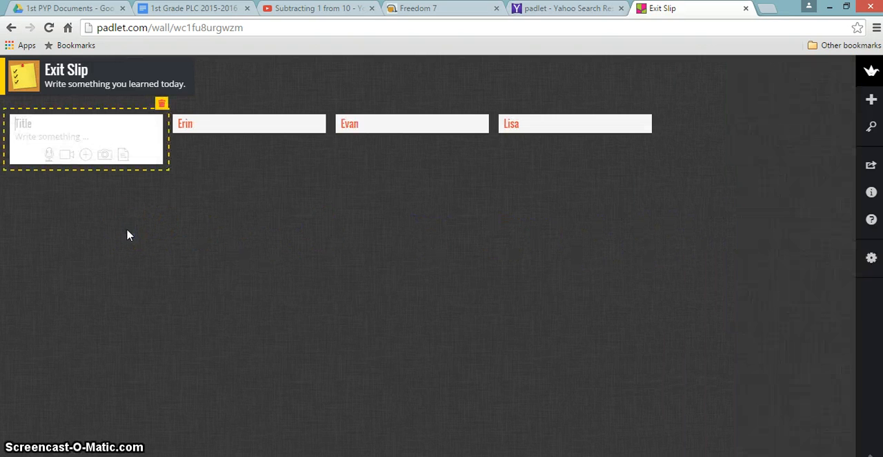
click(49, 156)
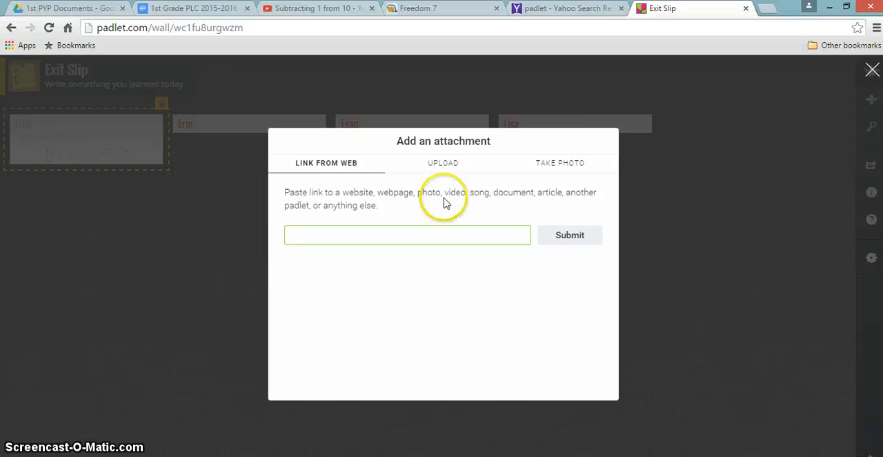
click(442, 166)
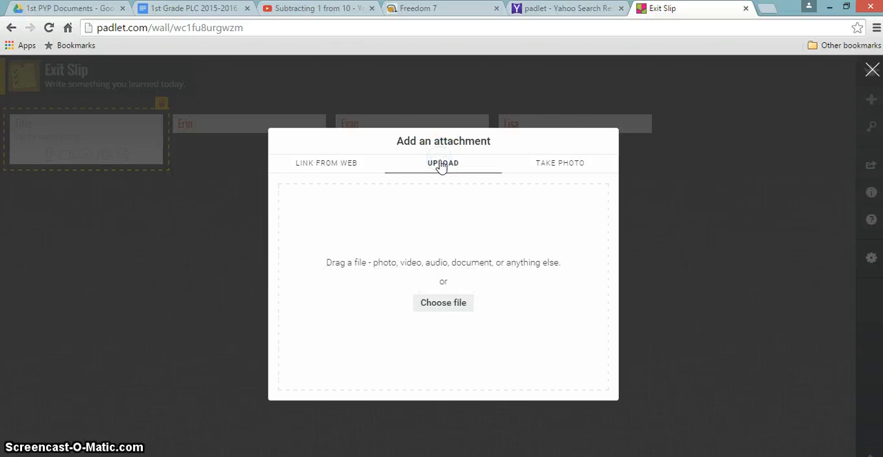
Upload the Word document "Book Fair Monster Theme 2015" from the Desktop folder as the new post's attachment and accept its preview
click(441, 306)
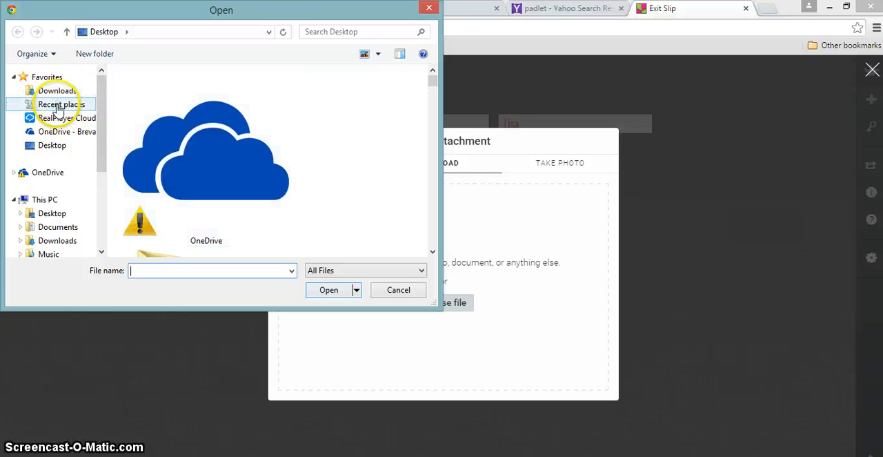
click(55, 148)
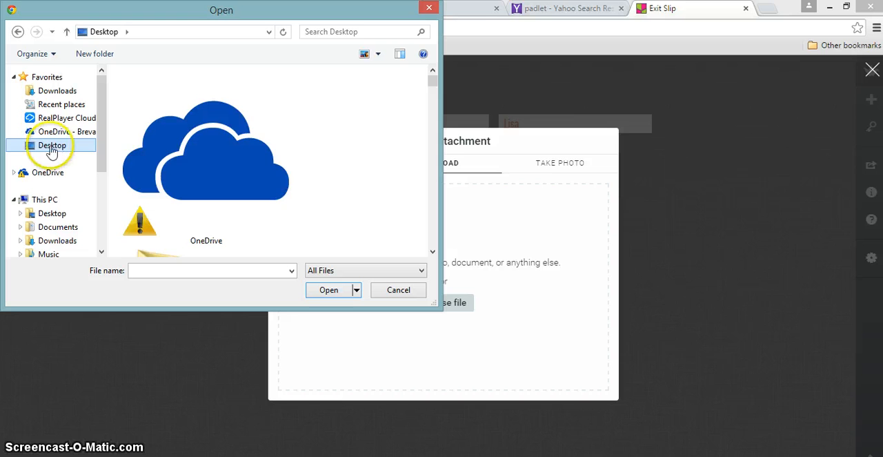
click(433, 252)
click(432, 253)
click(432, 252)
click(432, 252)
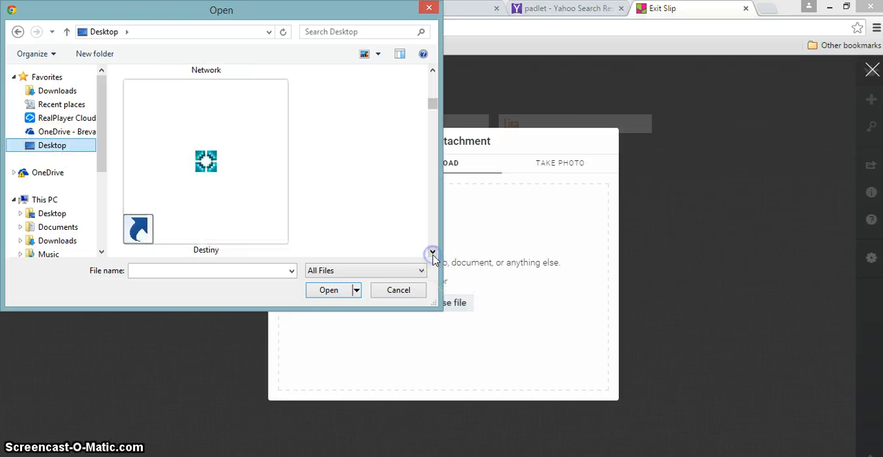
click(433, 253)
click(432, 252)
click(433, 252)
click(433, 253)
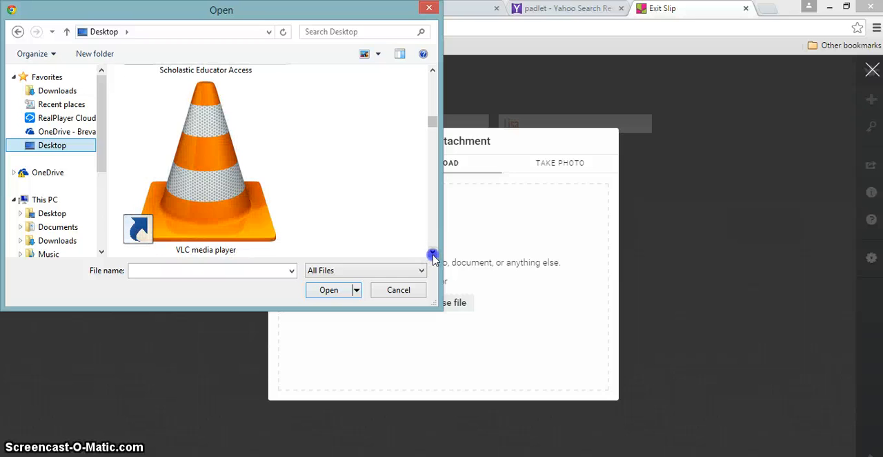
click(432, 253)
click(433, 252)
click(433, 253)
click(433, 253)
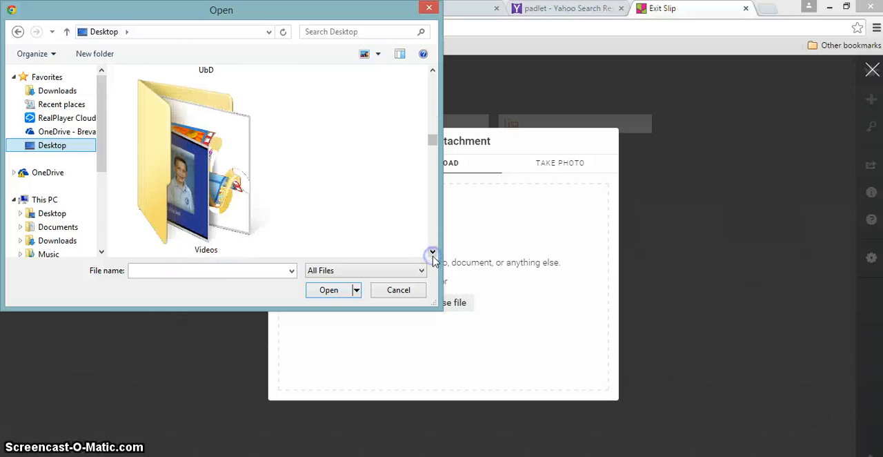
click(433, 253)
click(433, 253)
click(432, 253)
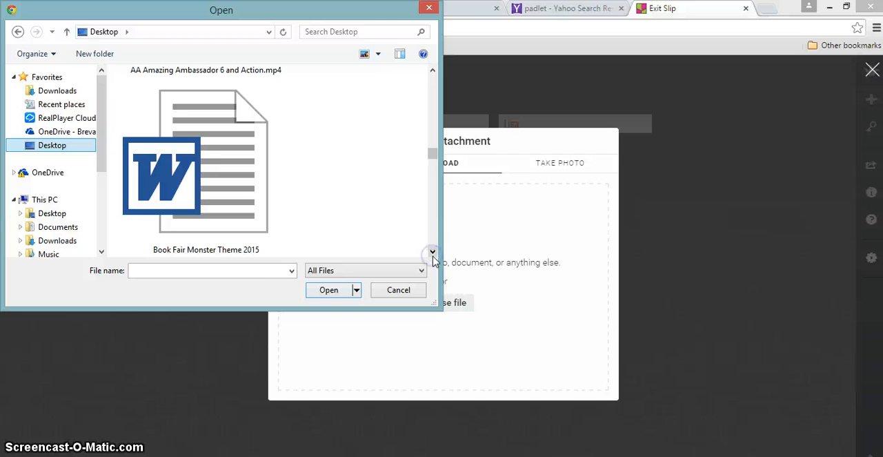
double_click(188, 156)
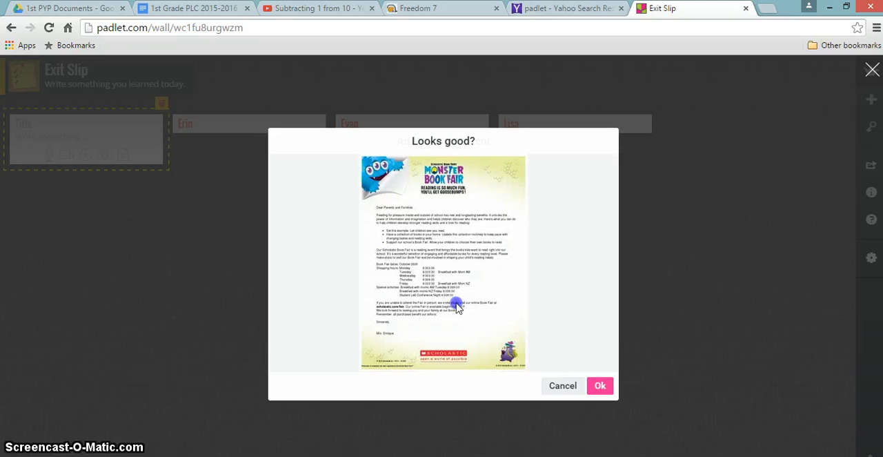
click(600, 385)
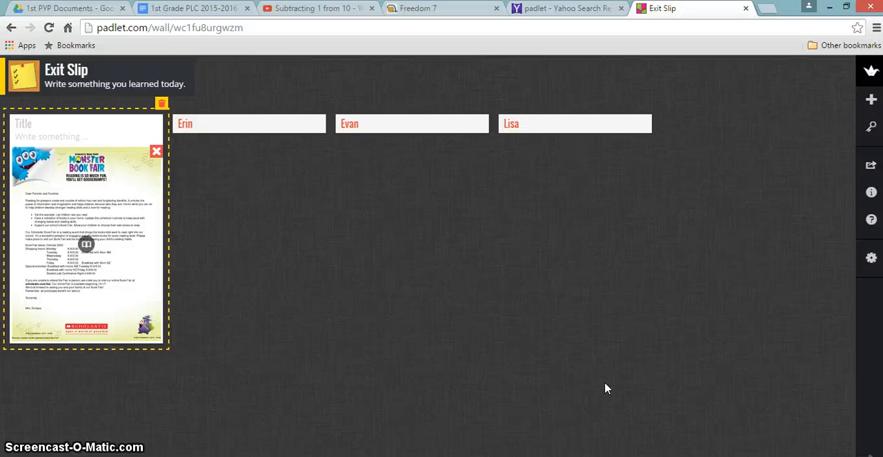
Add another post and attach the YouTube video "Subtracting 1 from 10" to it using the video's web link
click(283, 329)
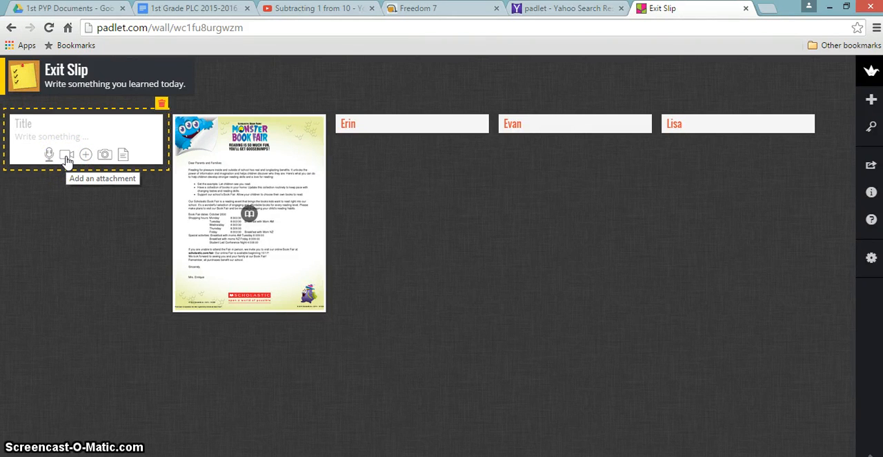
click(67, 156)
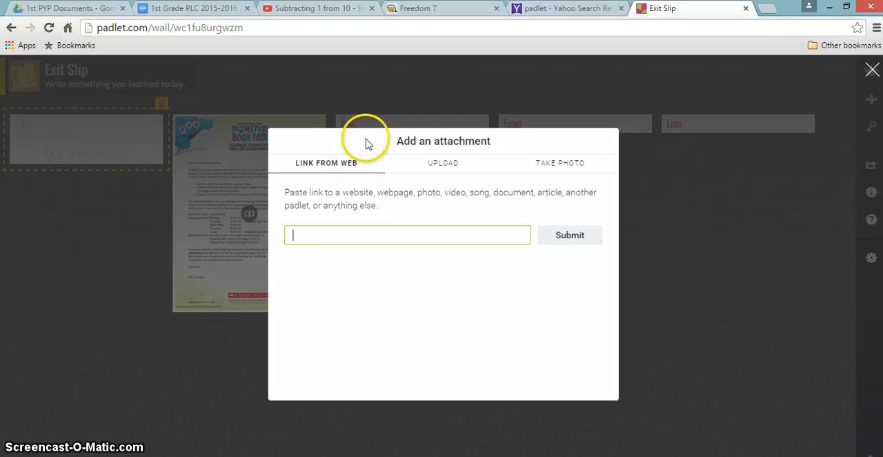
click(320, 11)
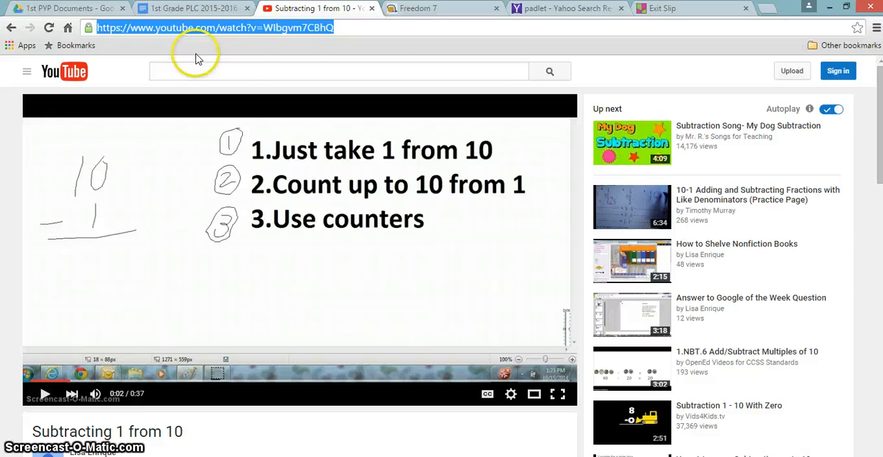
click(669, 9)
click(318, 231)
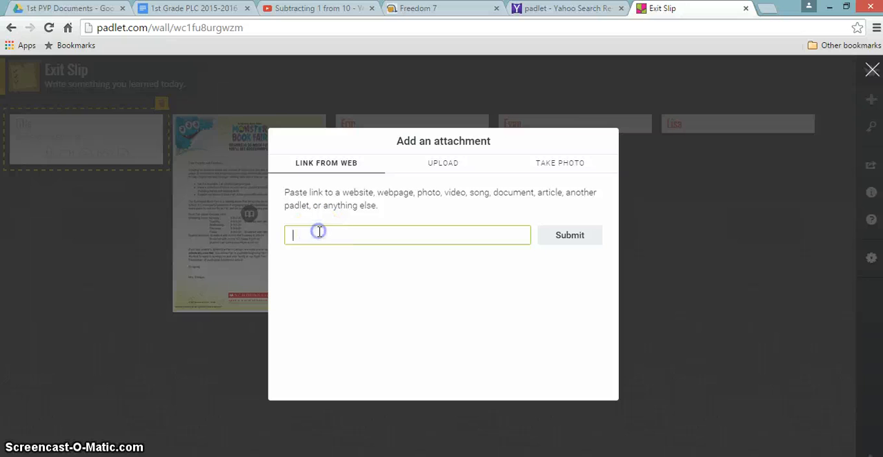
key(ctrl+v)
click(570, 235)
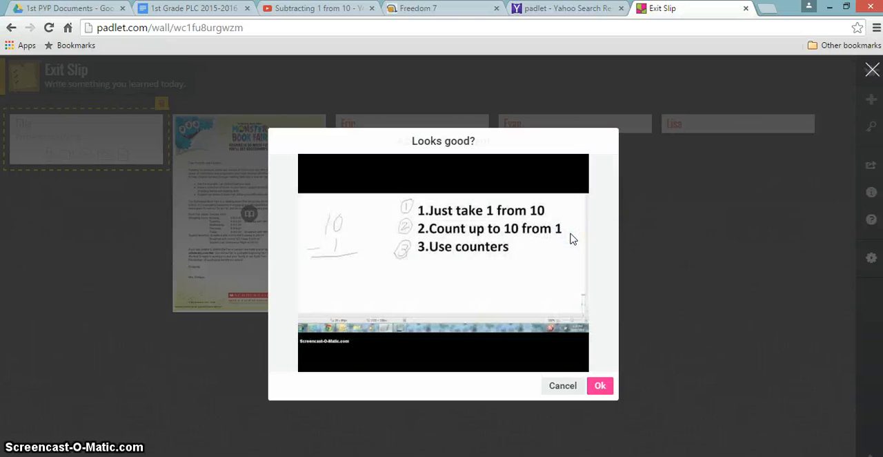
click(602, 387)
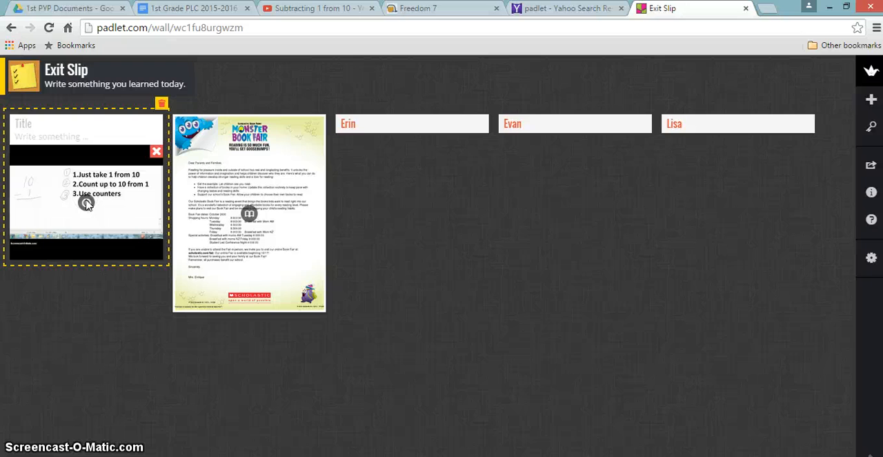
click(86, 204)
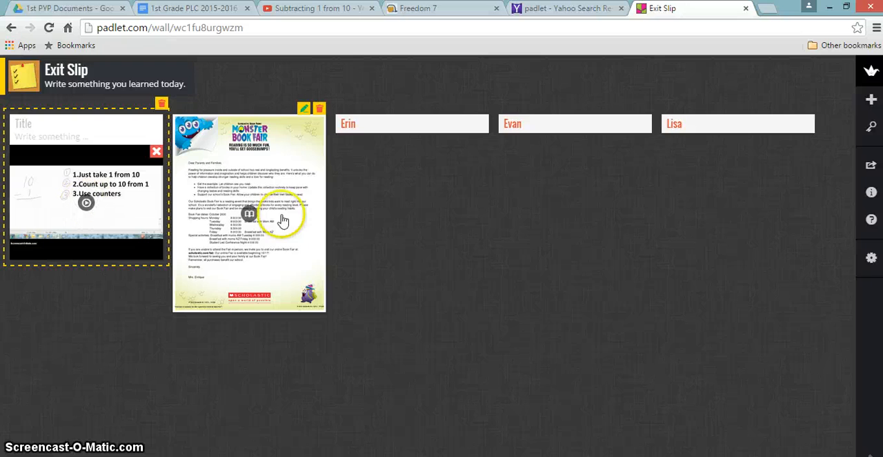
Add another post, allow camera access, and attach a photo captured with the webcam
click(410, 288)
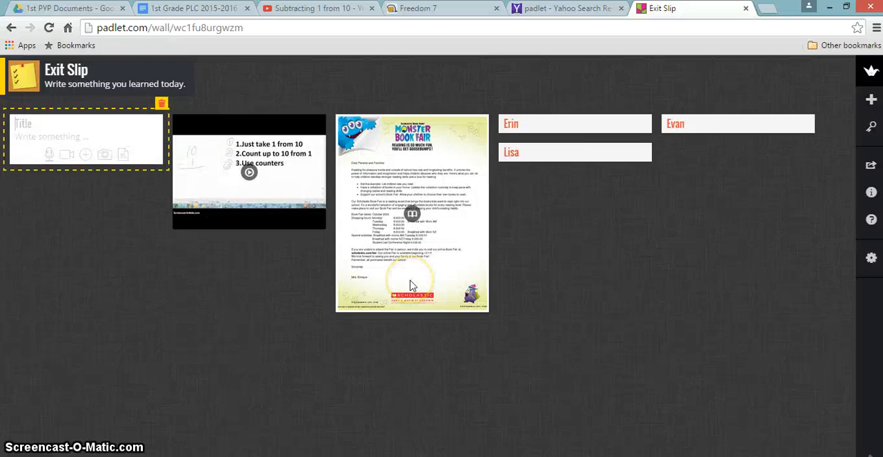
click(104, 160)
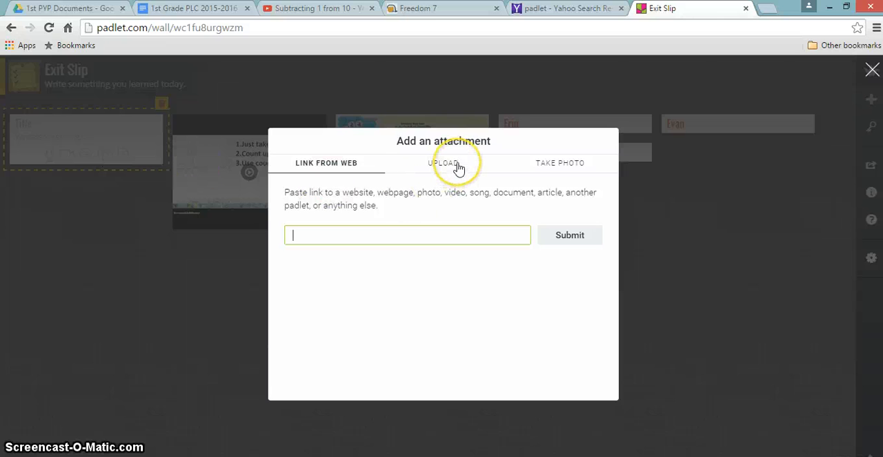
click(563, 169)
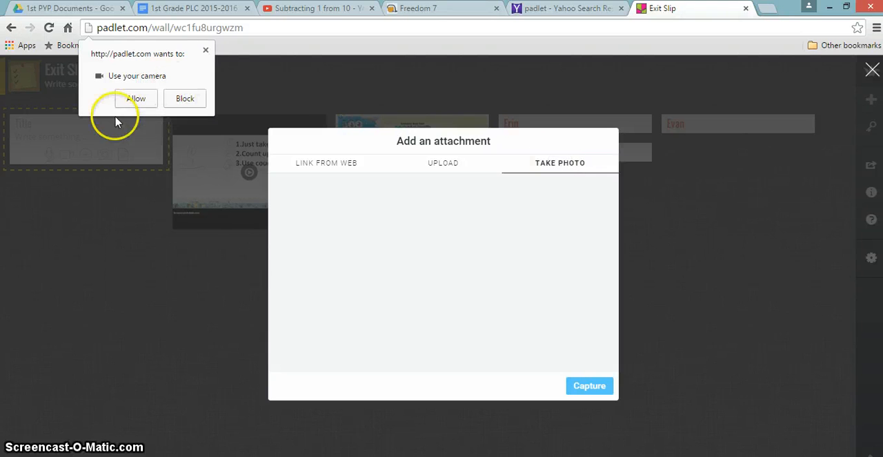
click(136, 100)
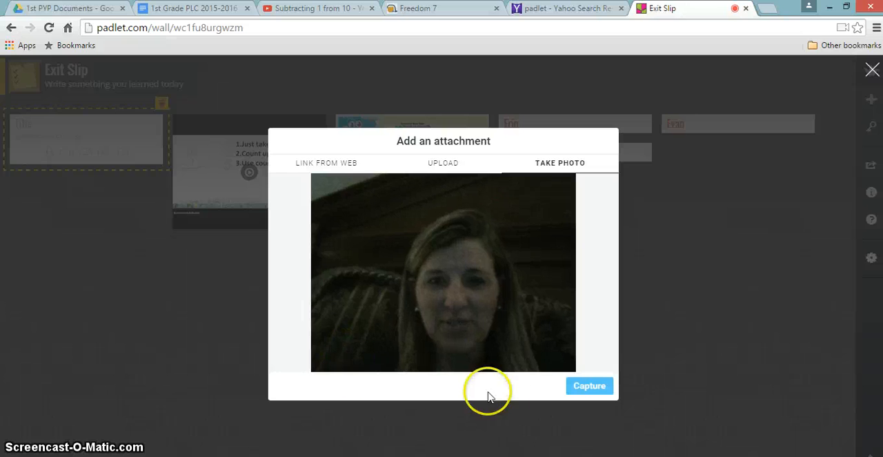
click(580, 390)
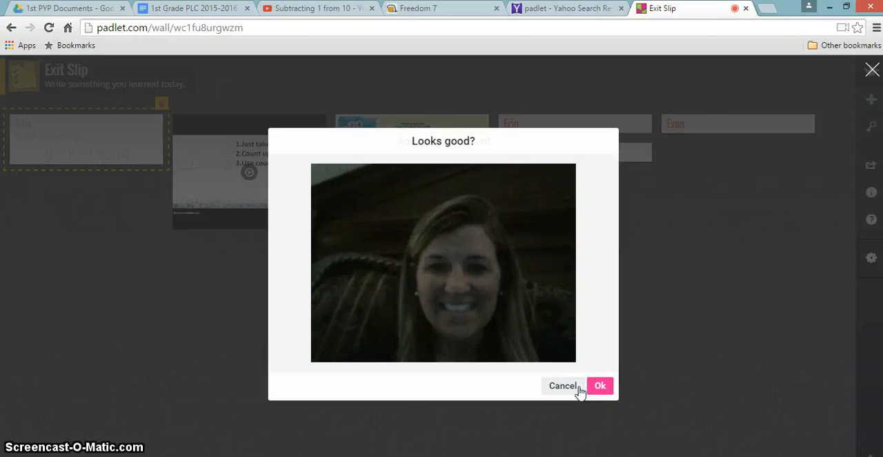
click(600, 385)
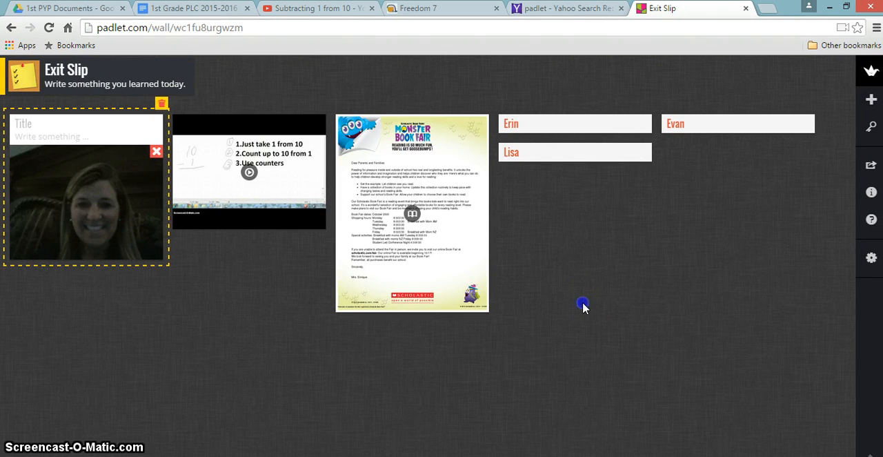
Add a new blank post to the wall and open its attachment dialog for a web link
click(583, 305)
click(17, 122)
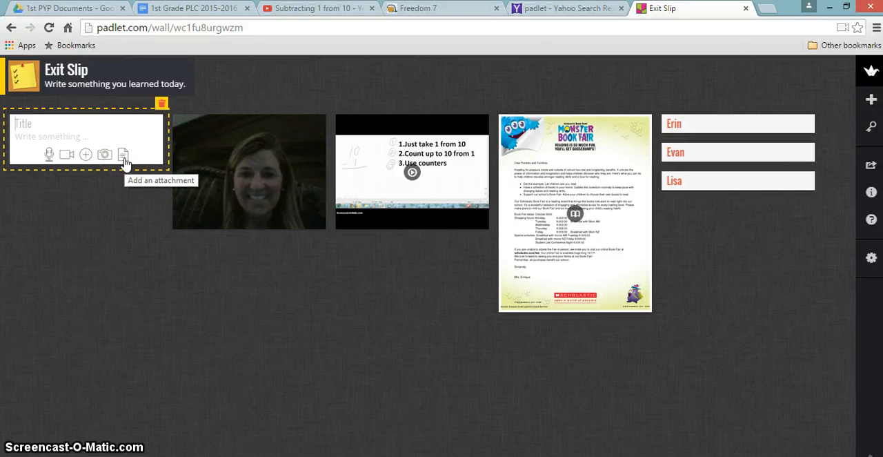
click(49, 155)
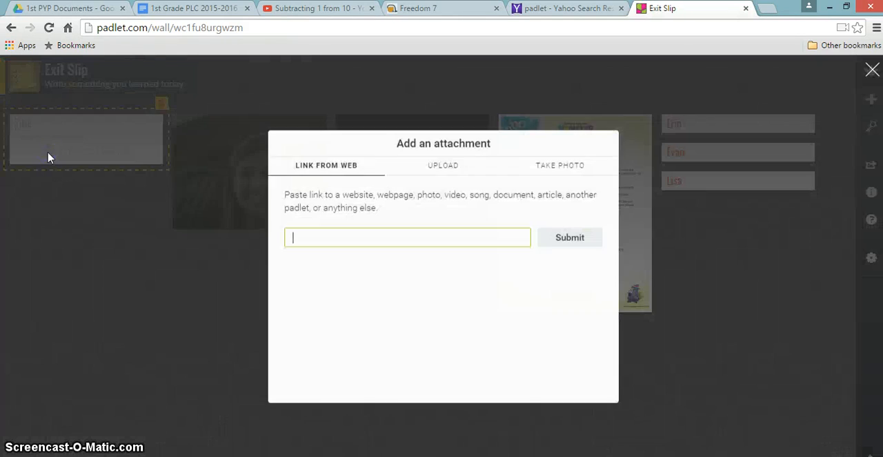
click(300, 247)
click(447, 145)
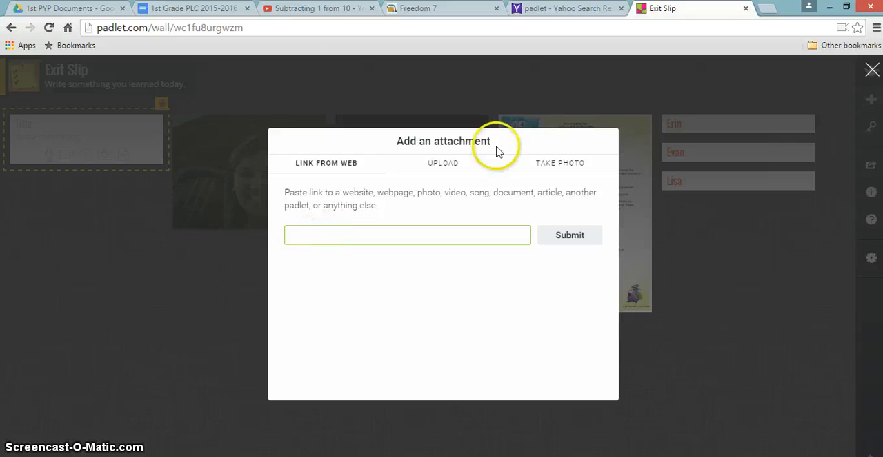
Search Yahoo for "freedom 7 sitehoover", open the Freedom 7 Sitehoover page from the results and copy its web address
click(575, 12)
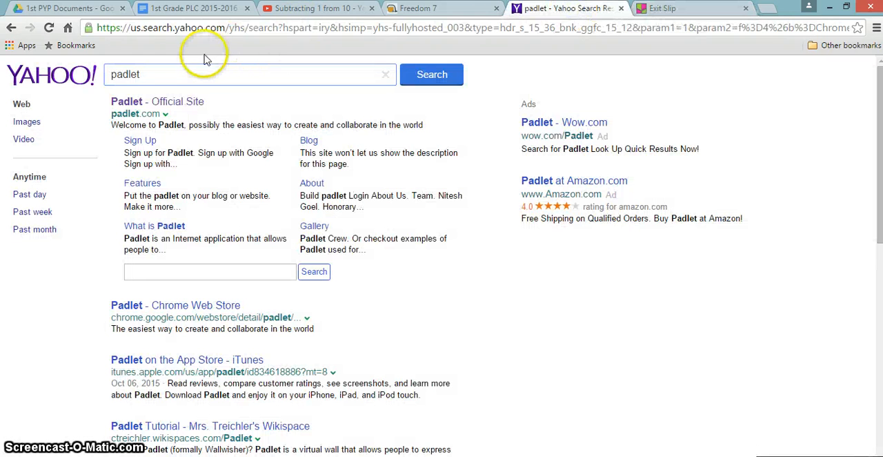
click(148, 74)
key(BackSpace)
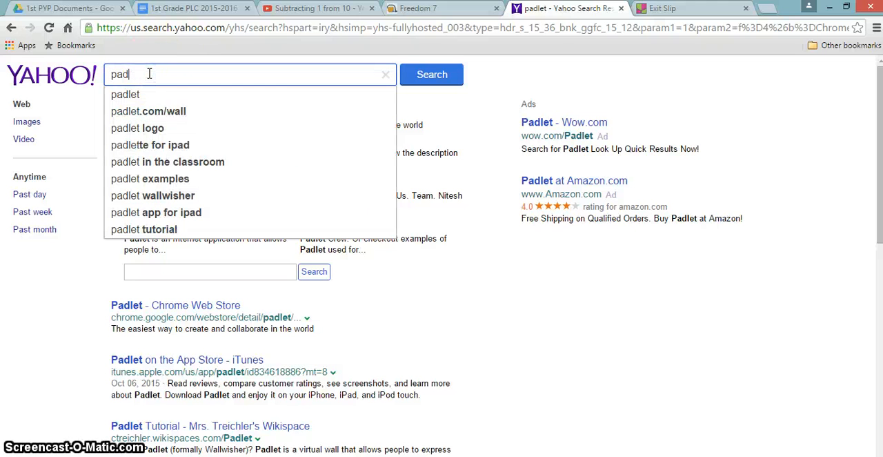
key(BackSpace)
key(BackSpace)
key(BackSpace)
text(freedom)
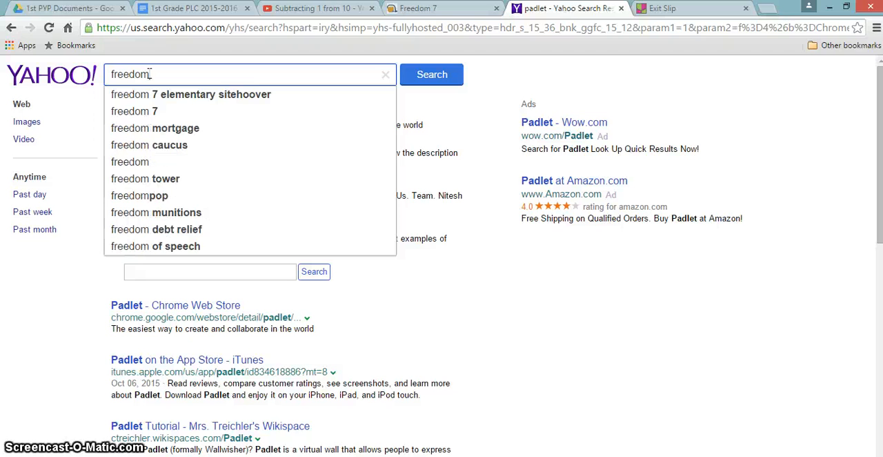
text( 7)
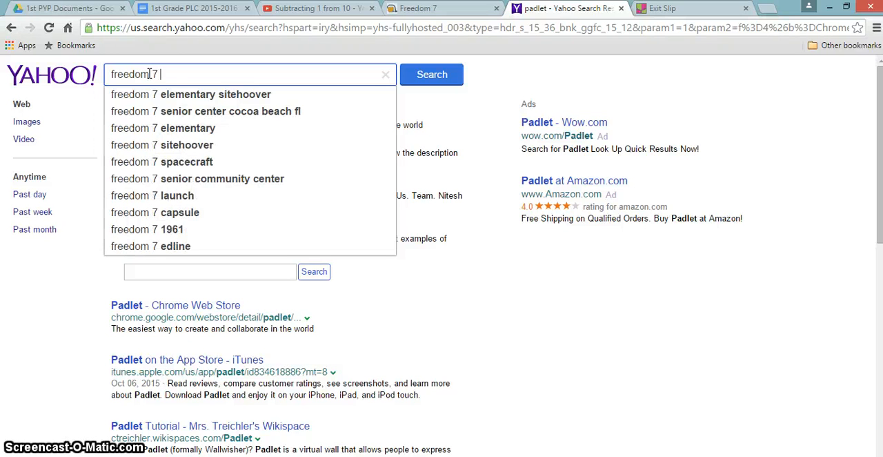
text( sitehoover)
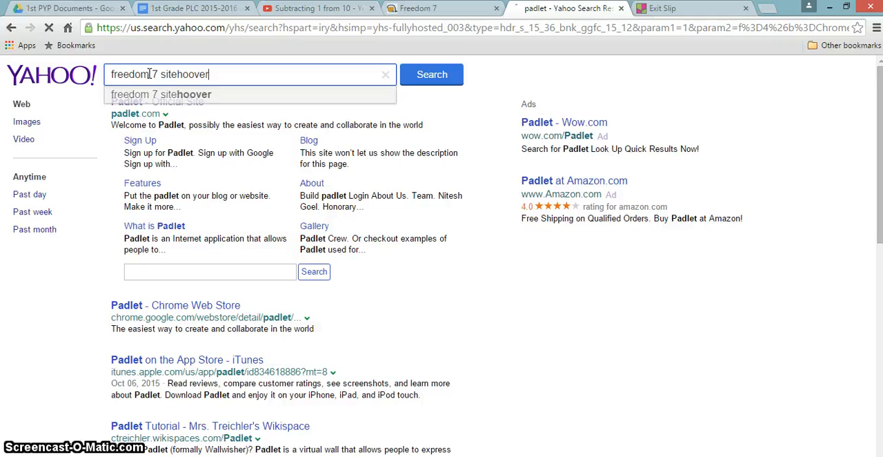
click(145, 94)
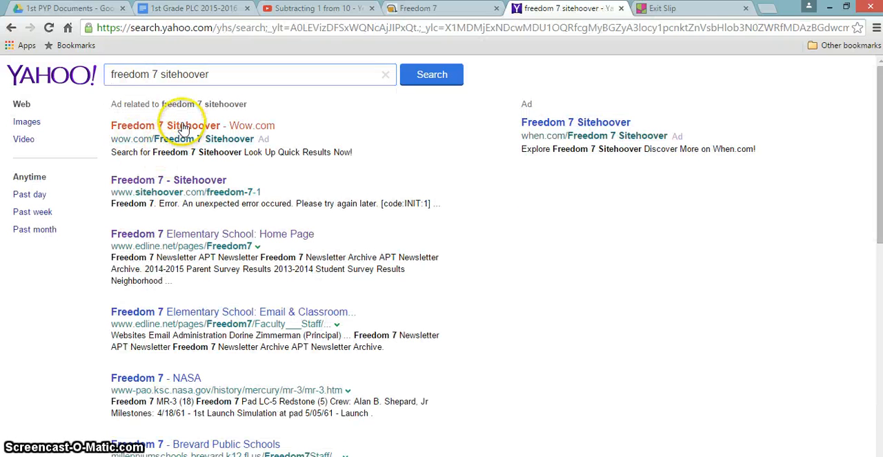
click(171, 183)
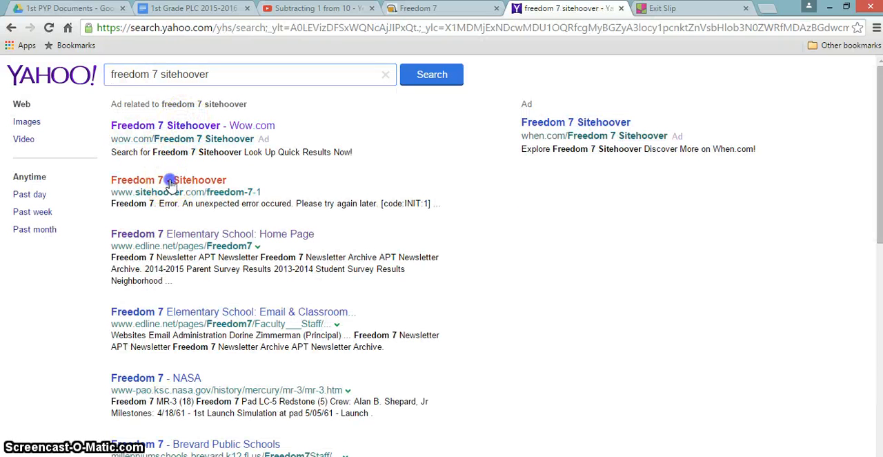
click(184, 31)
key(ctrl+c)
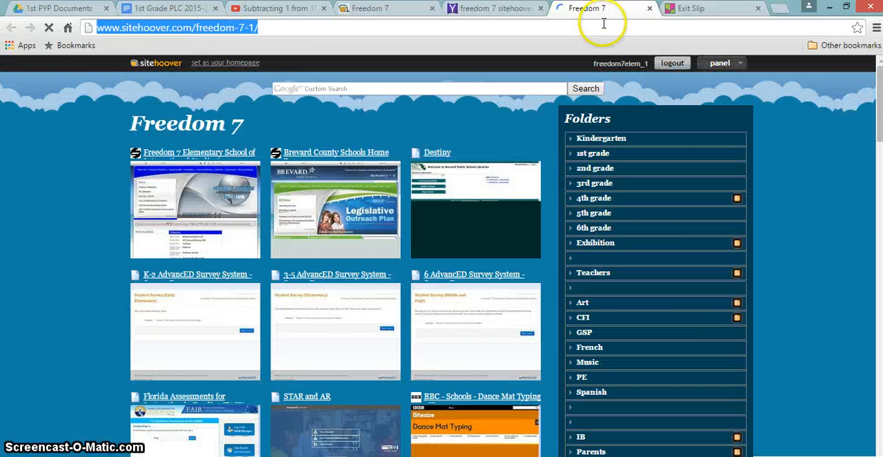
click(693, 8)
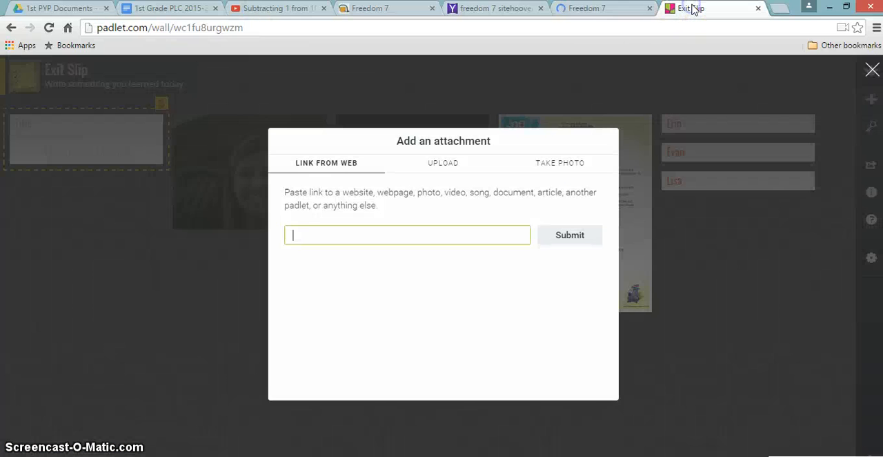
click(437, 237)
key(ctrl+v)
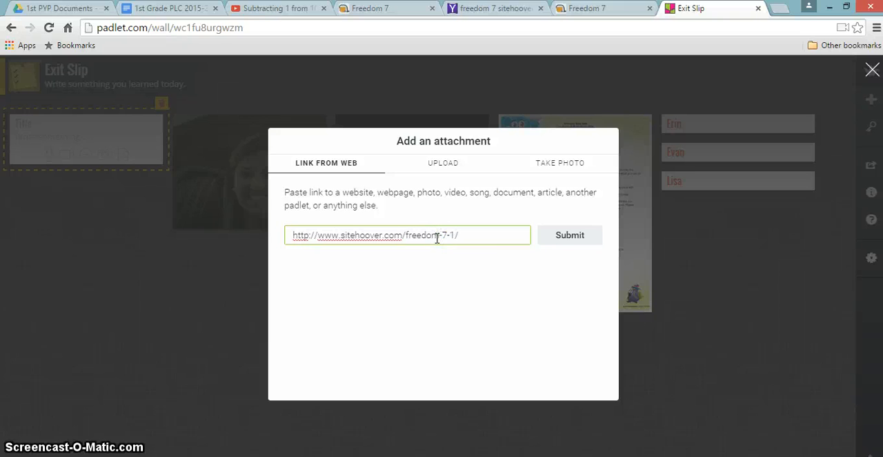
click(577, 240)
click(599, 385)
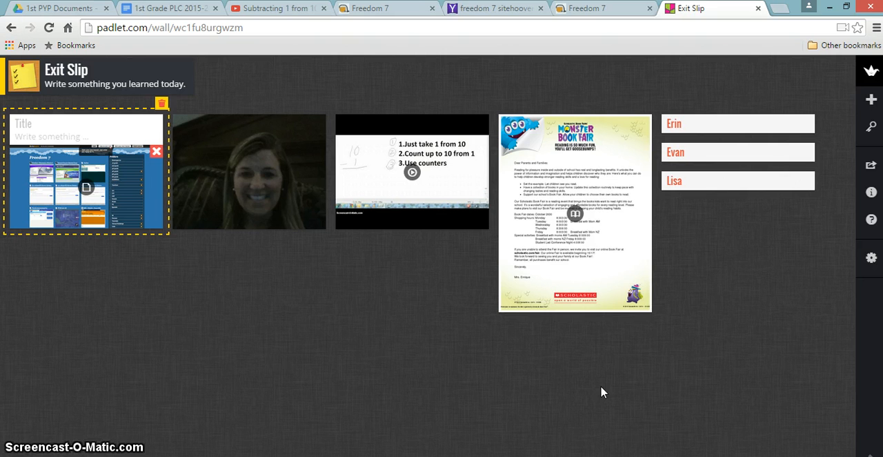
Show the wall's share and export options, and set its Hidden Link permission to Can View in the privacy settings
click(870, 169)
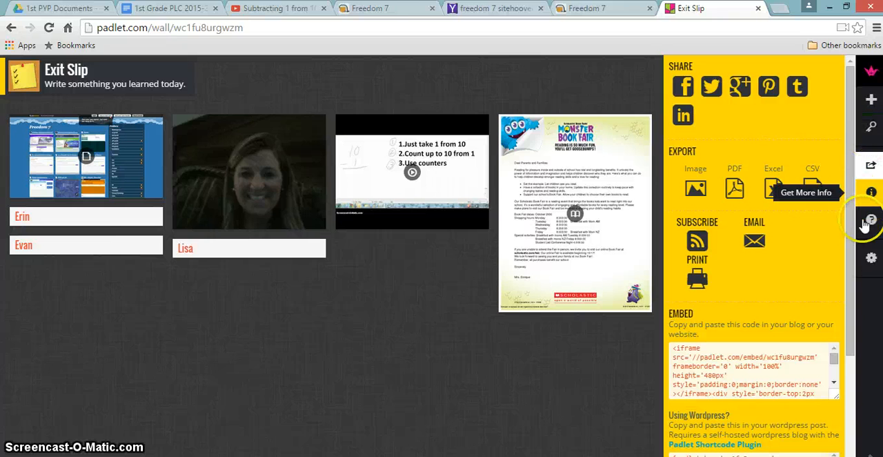
click(871, 256)
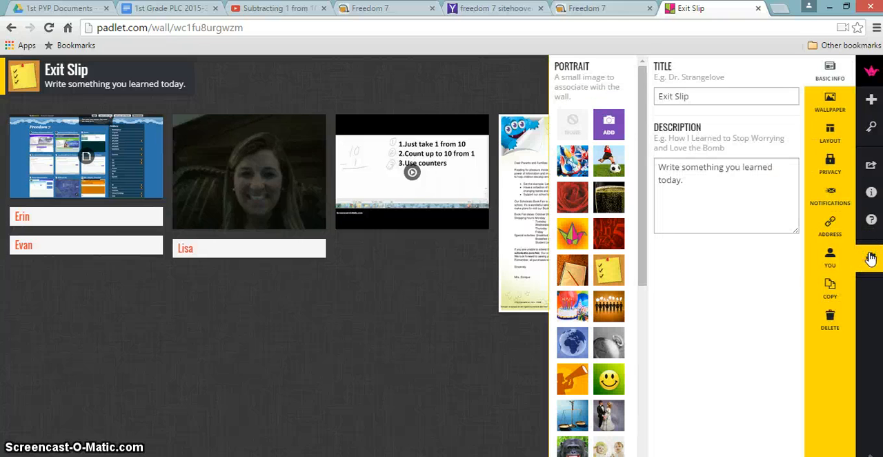
click(842, 176)
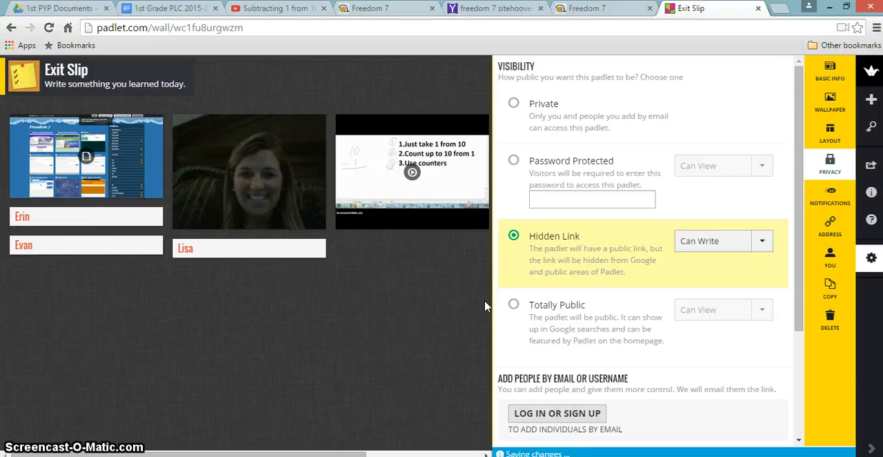
click(715, 242)
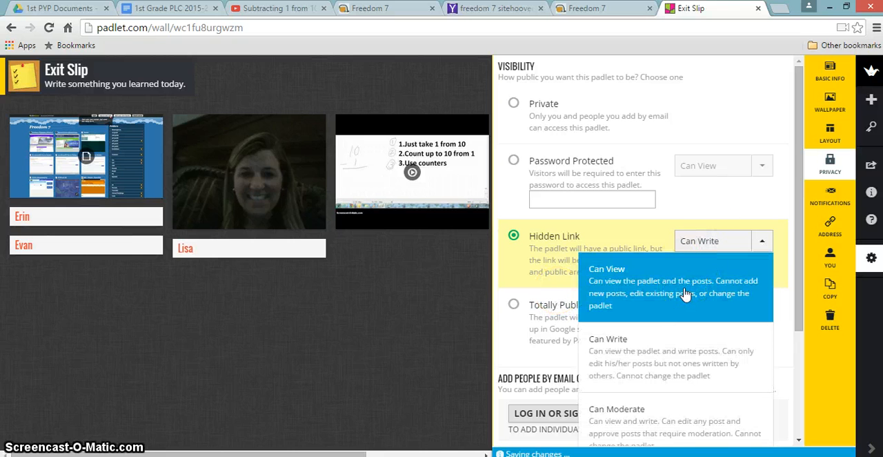
drag(686, 292, 682, 309)
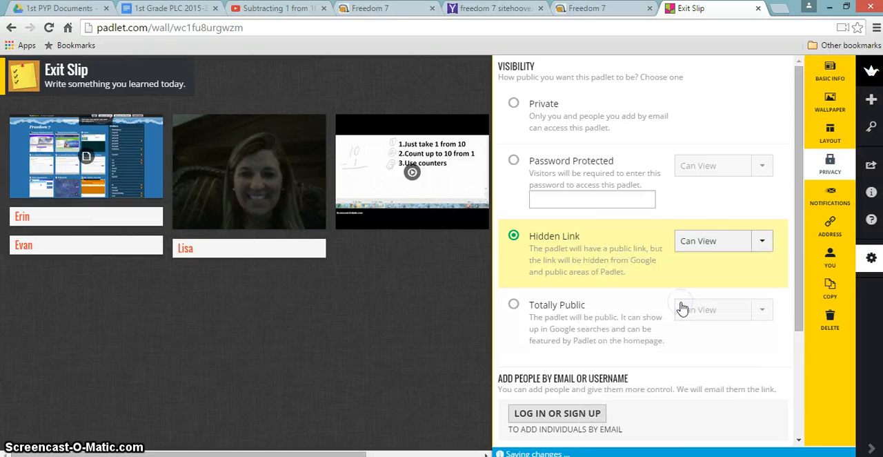
click(739, 244)
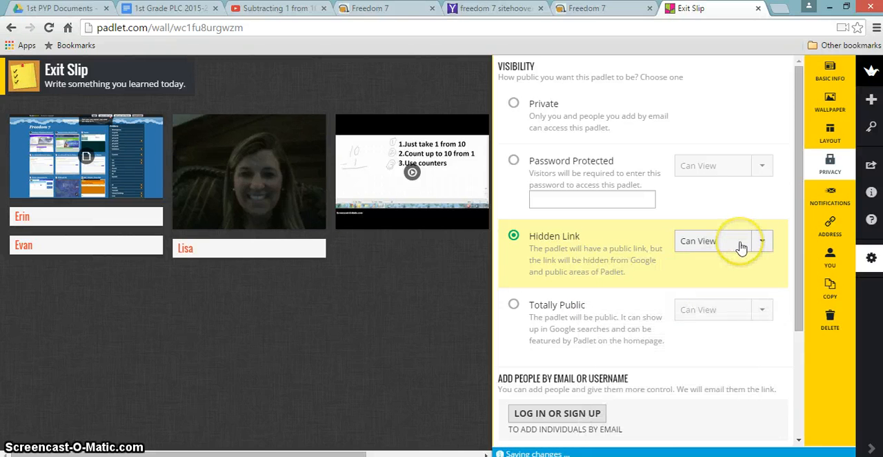
click(742, 248)
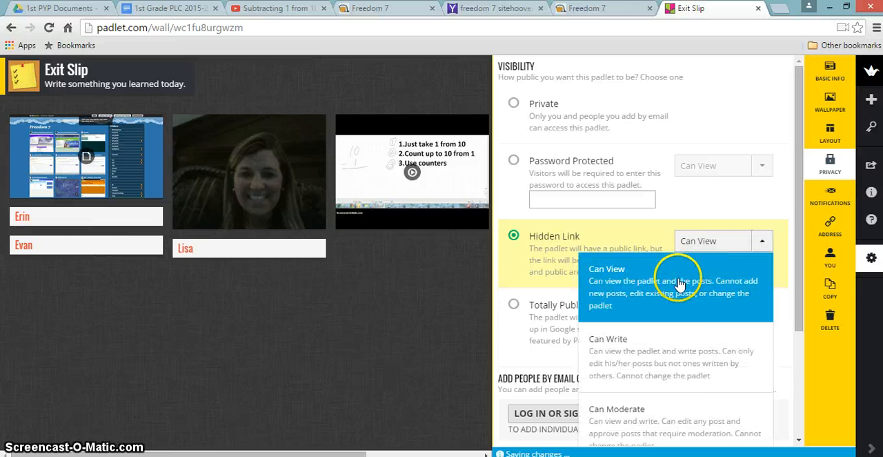
click(680, 283)
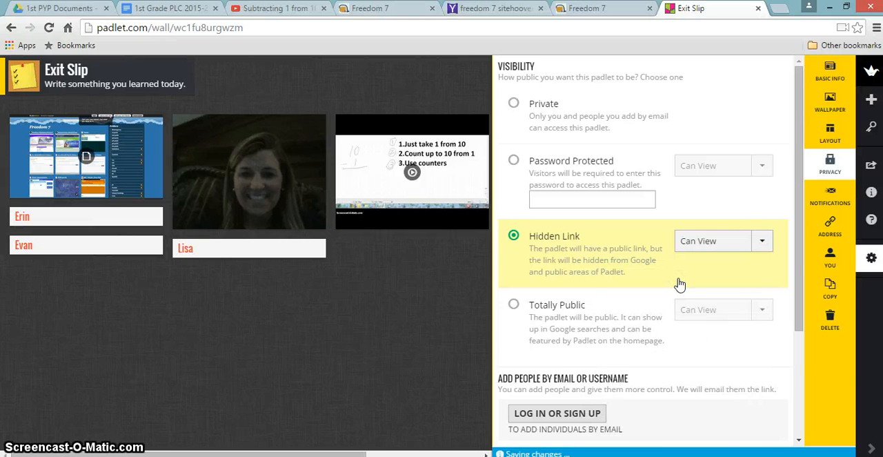
click(371, 310)
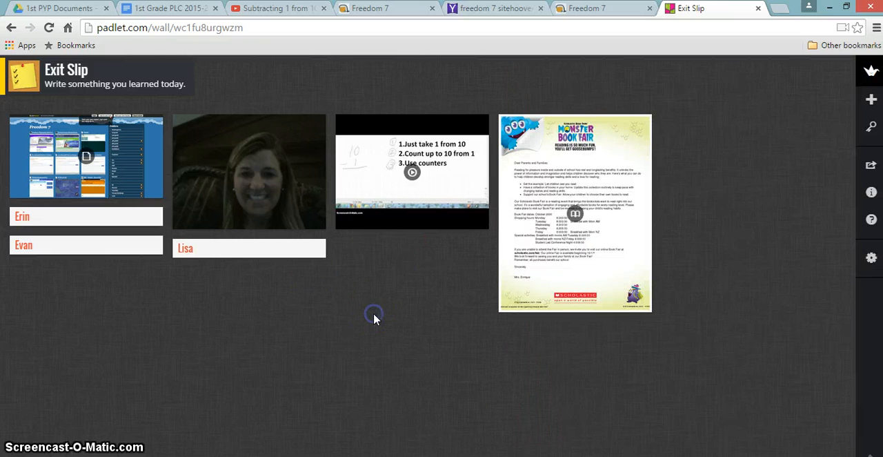
Add a blank post to the wall and delete it
double_click(375, 317)
click(172, 141)
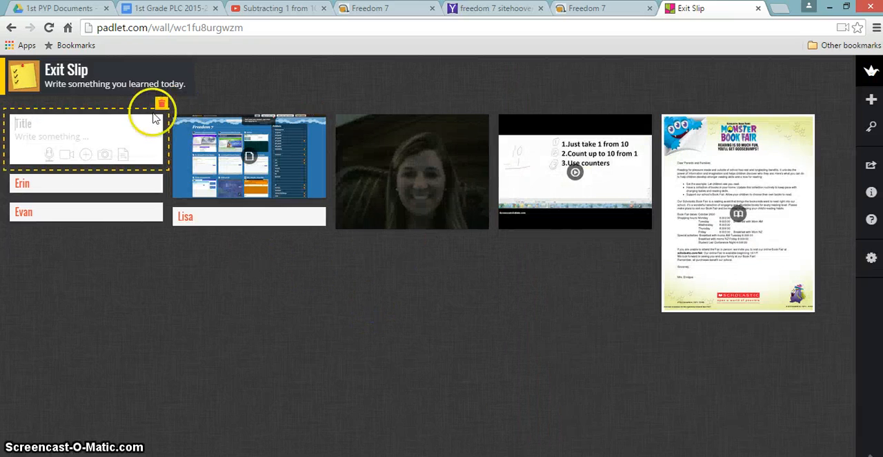
click(161, 102)
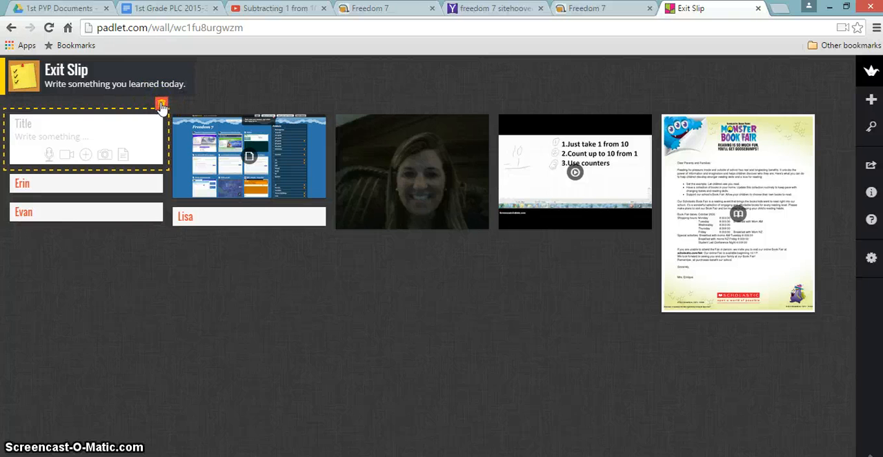